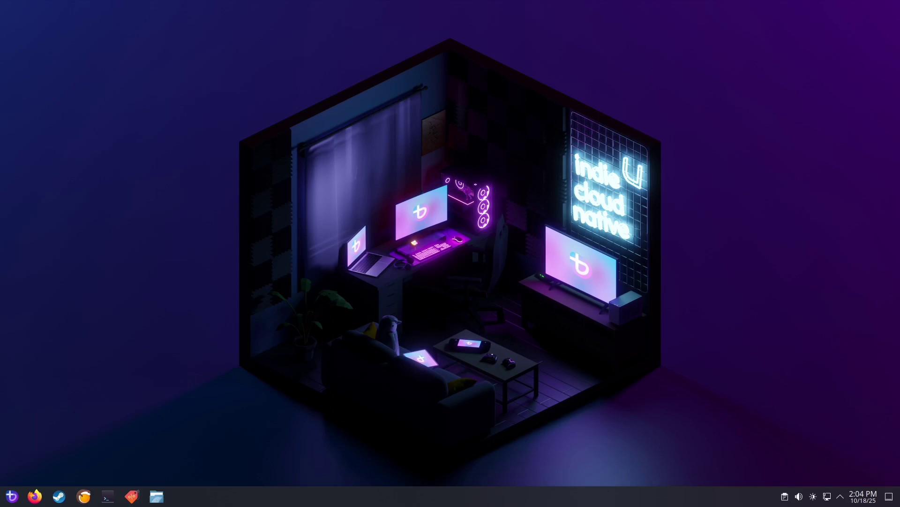
- Launch Bazzite Portal Setup and open its Setting up Bazzite page
click(11, 495)
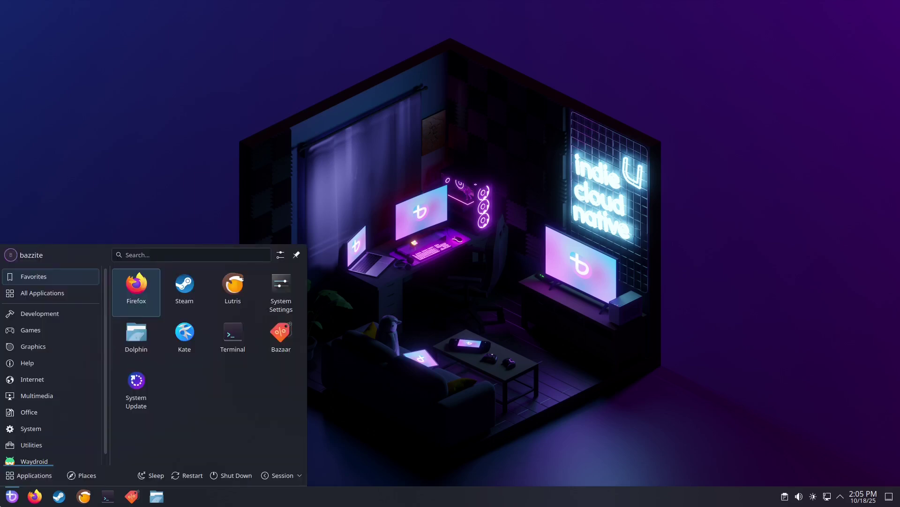
text(bazzite)
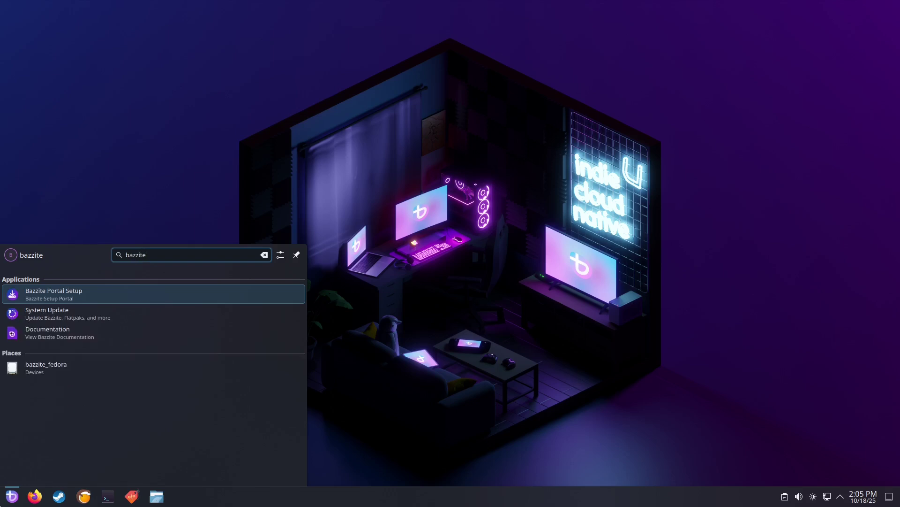
key(Return)
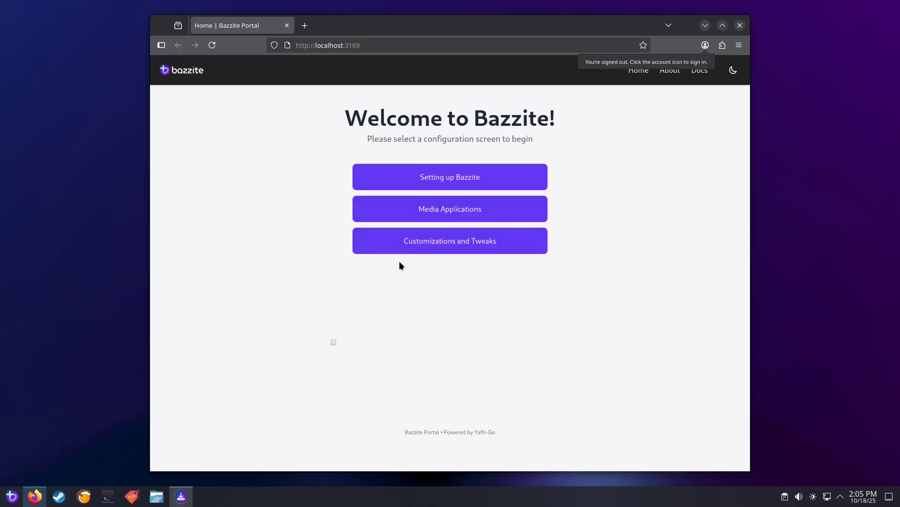
click(443, 174)
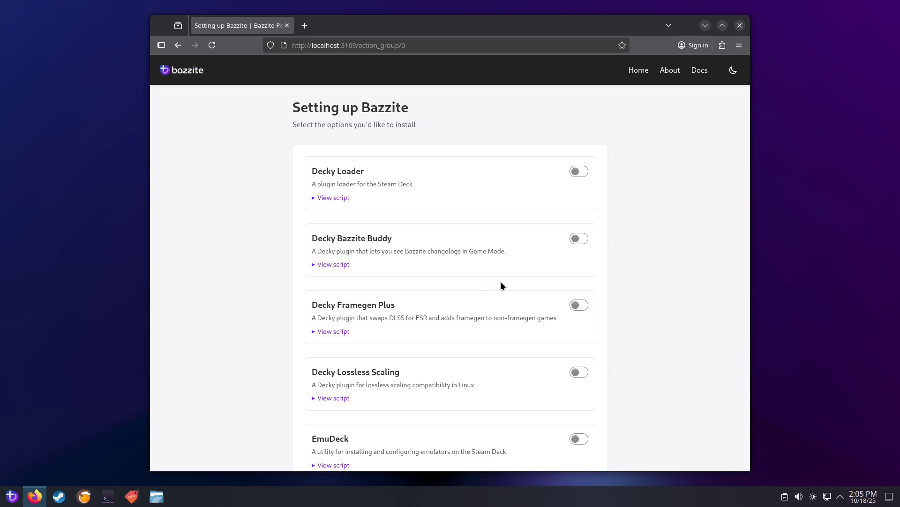
- Select Sunshine among the setup options and install it
scroll(623, 319, down, 3)
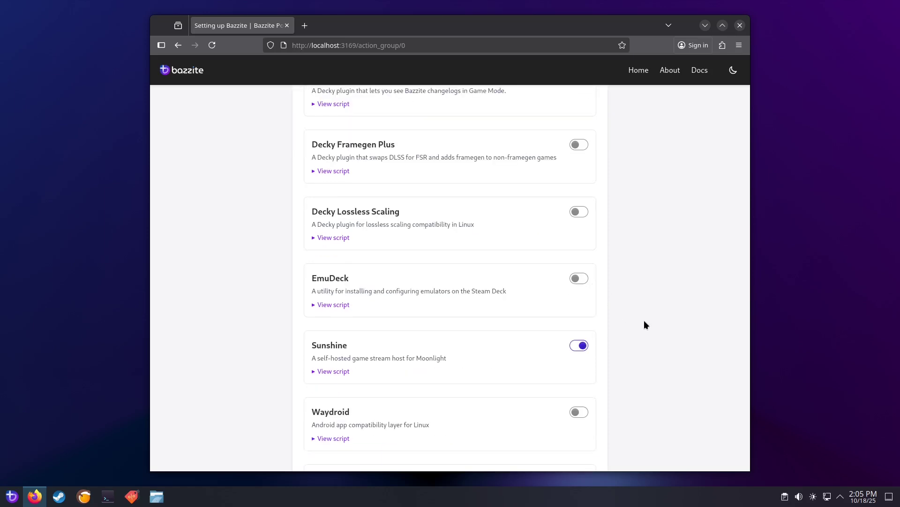
scroll(644, 323, down, 5)
click(582, 437)
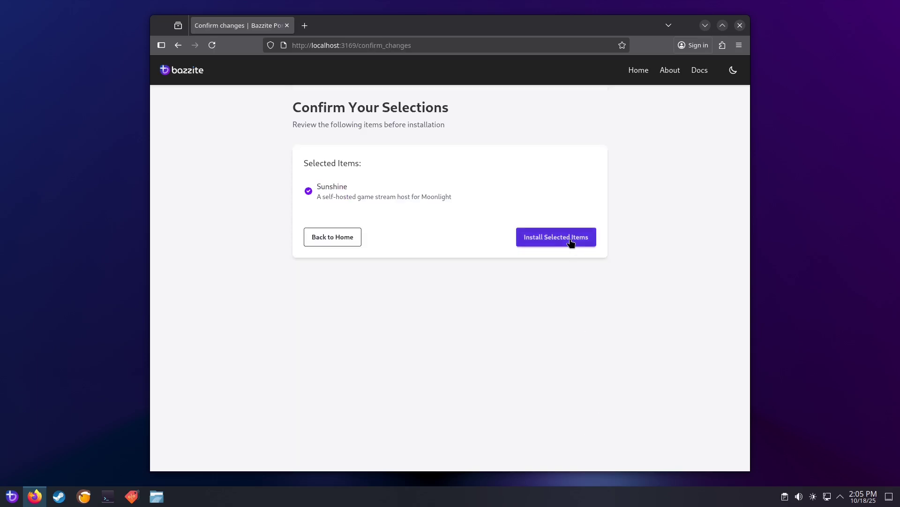
click(571, 238)
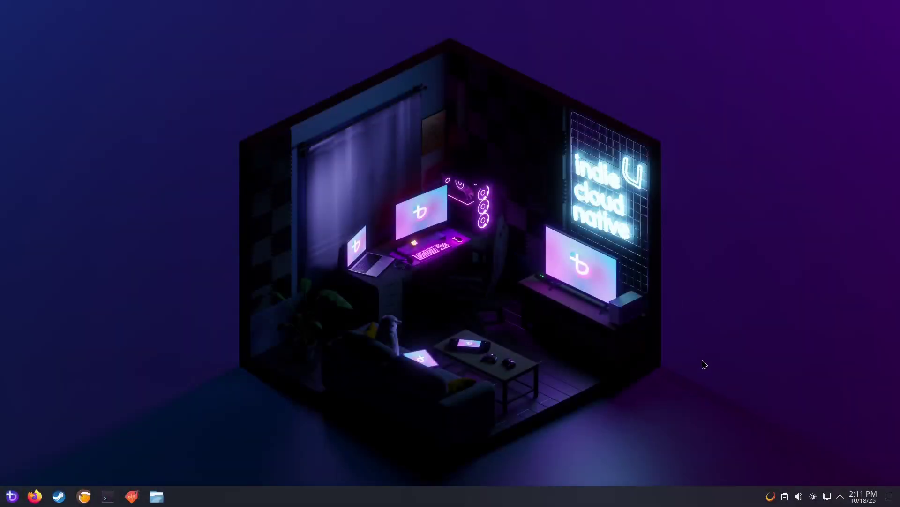
- Open Sunshine's web interface and accept the risk of its self-signed certificate
right_click(769, 500)
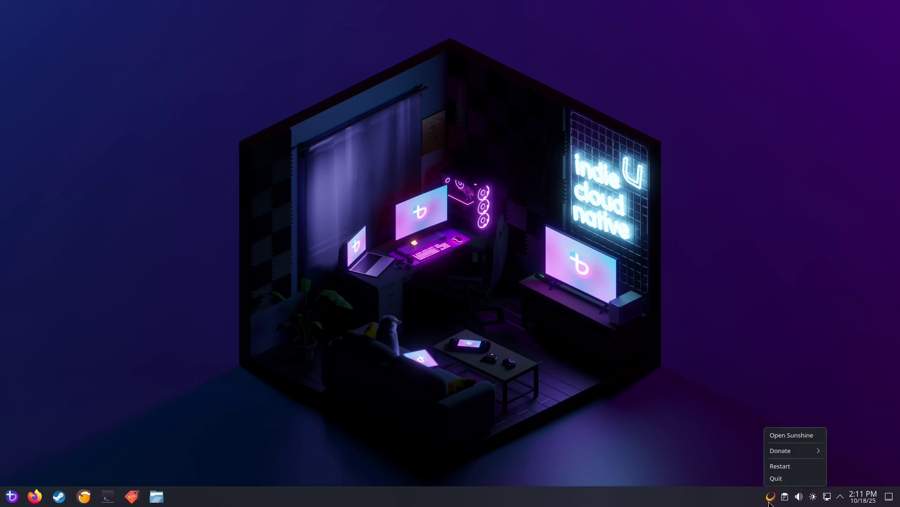
click(779, 436)
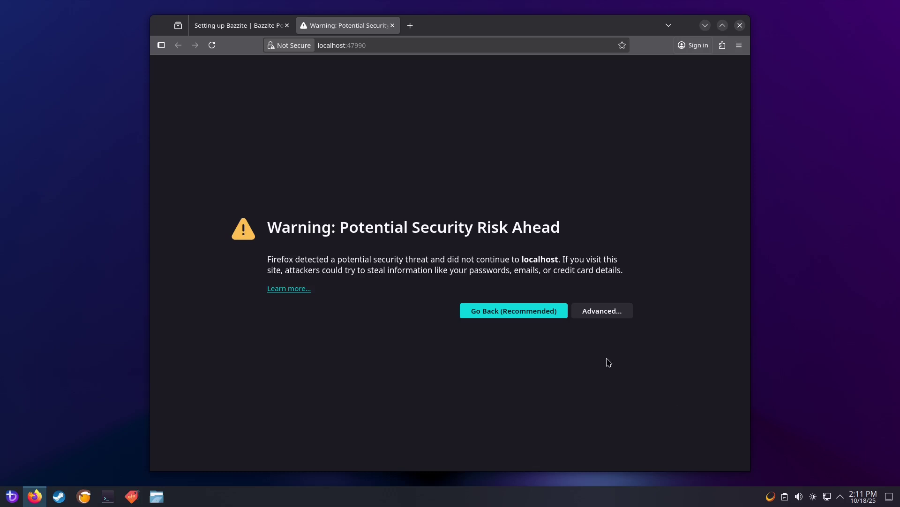
click(601, 312)
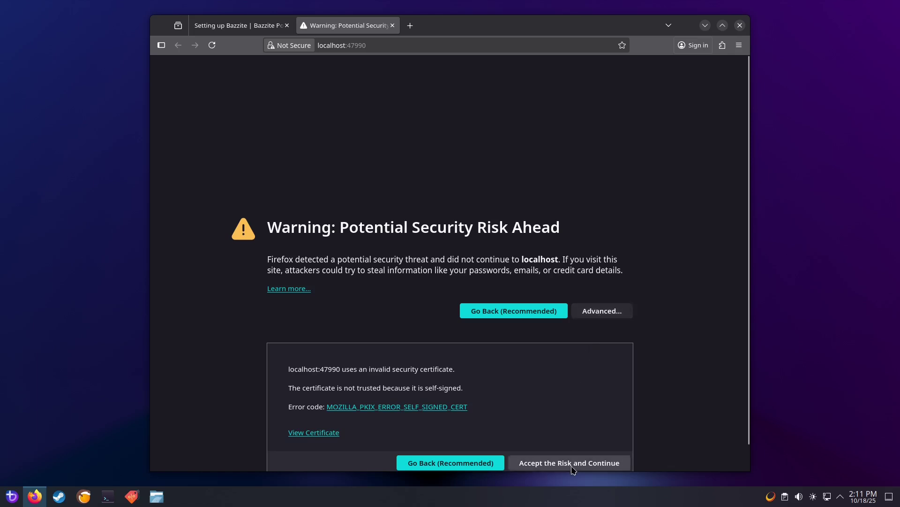
click(571, 463)
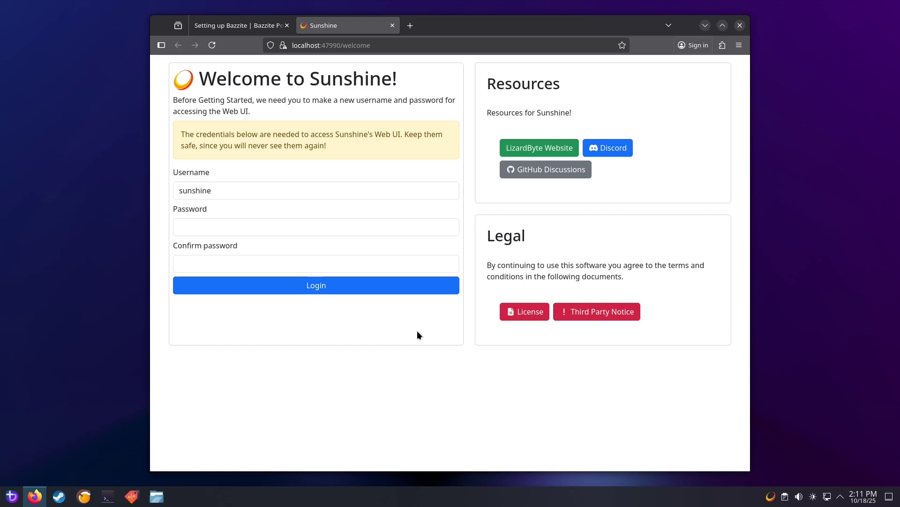
- Create the Sunshine login by entering and confirming a password, and fill in the username sunshine at the sign-in prompt
click(230, 225)
click(246, 247)
click(245, 281)
click(316, 285)
click(470, 300)
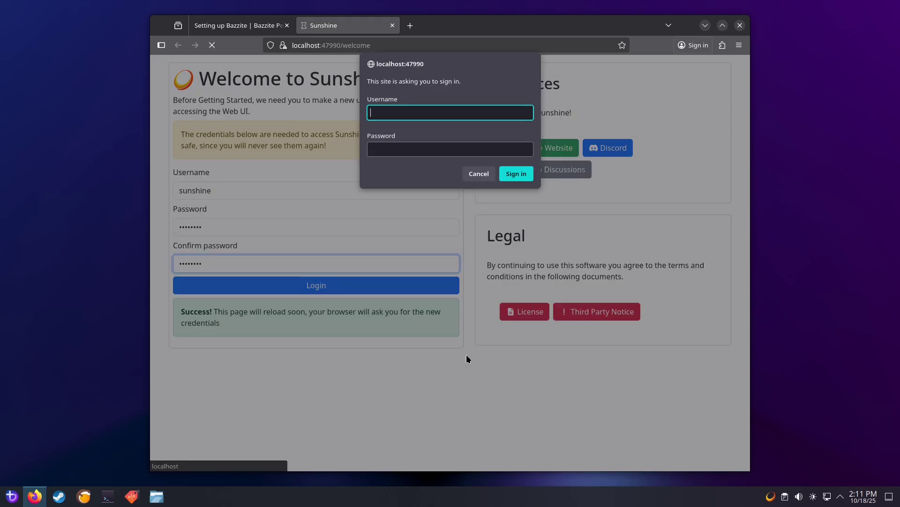
text(unshine)
key(Tab)
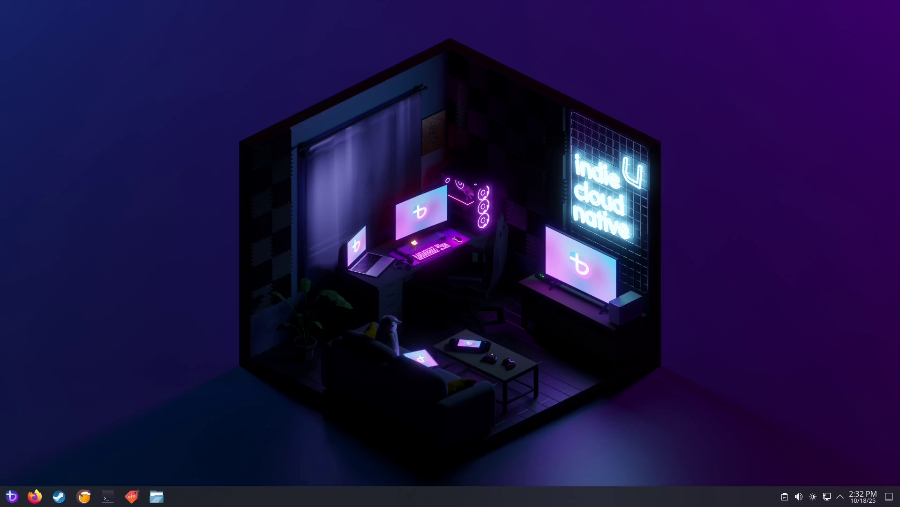
- Find Moonlight in Bazaar and install it
click(132, 497)
click(194, 42)
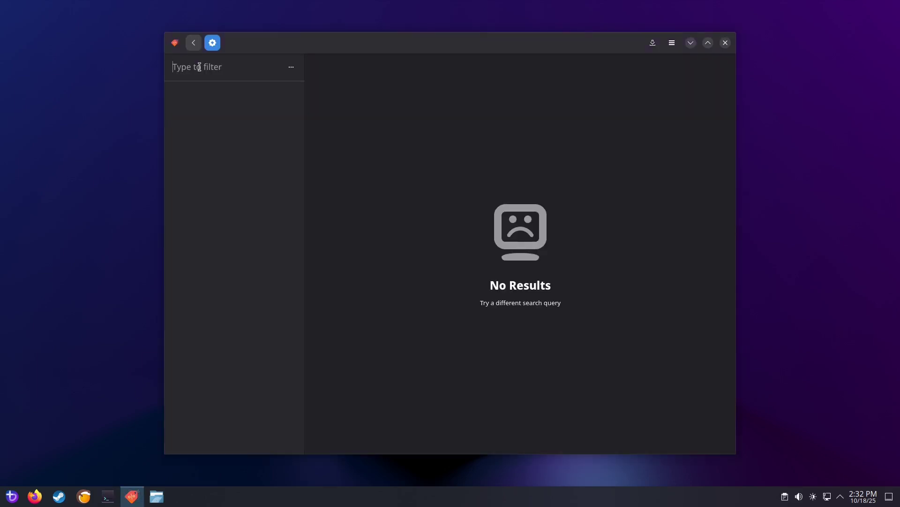
text(moonlig)
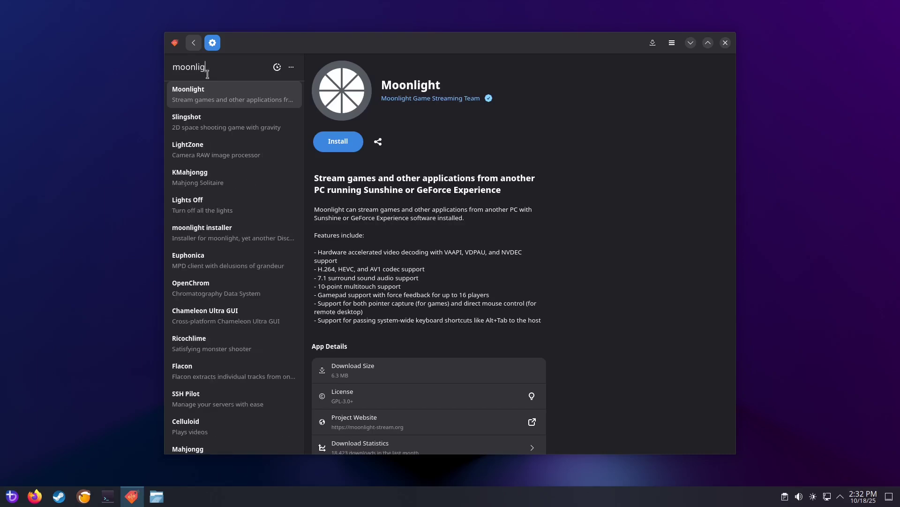
click(349, 142)
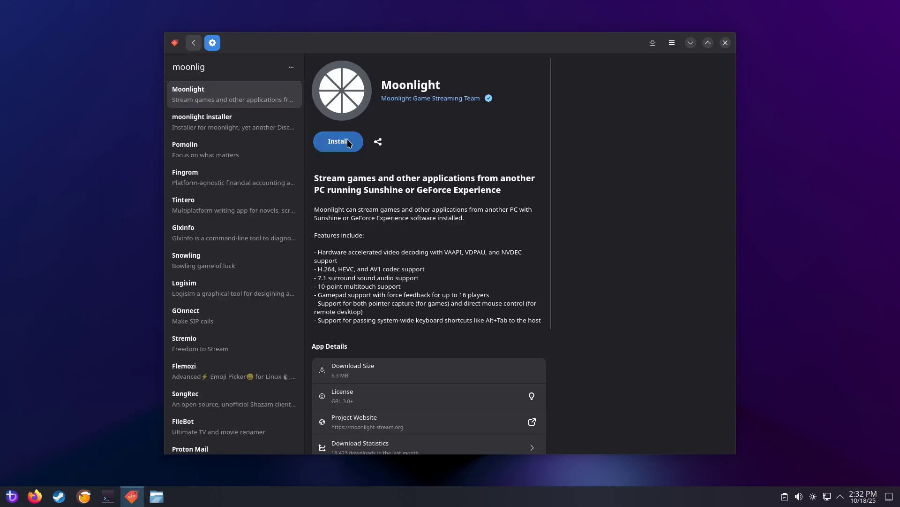
click(479, 292)
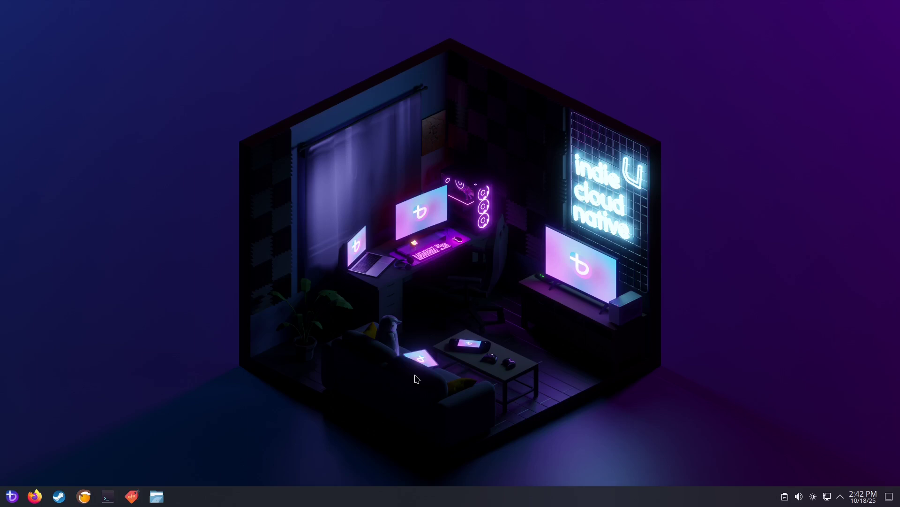
- Launch Moonlight and dismiss the hardware decoder warning
click(6, 502)
text(moonlight)
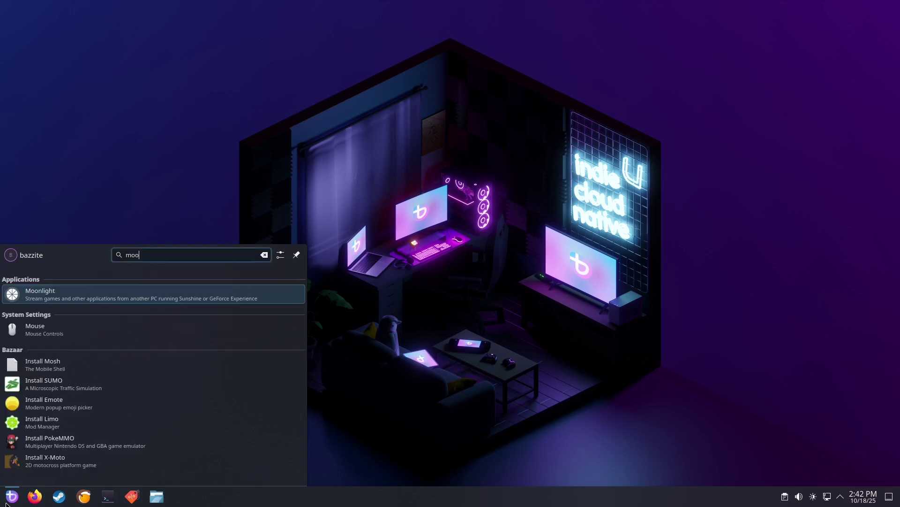
key(Return)
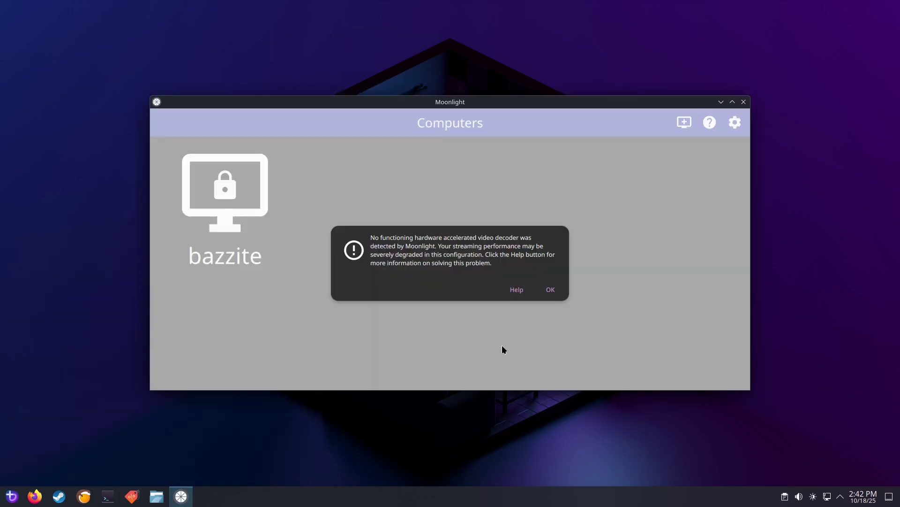
click(544, 291)
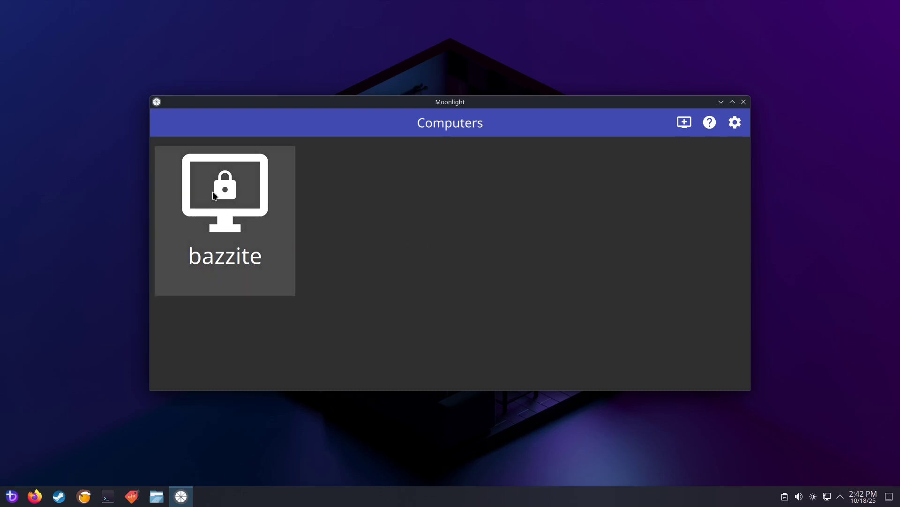
- Start pairing Moonlight with the bazzite computer, and submit the pairing PIN with a device name in Sunshine's web interface
click(225, 206)
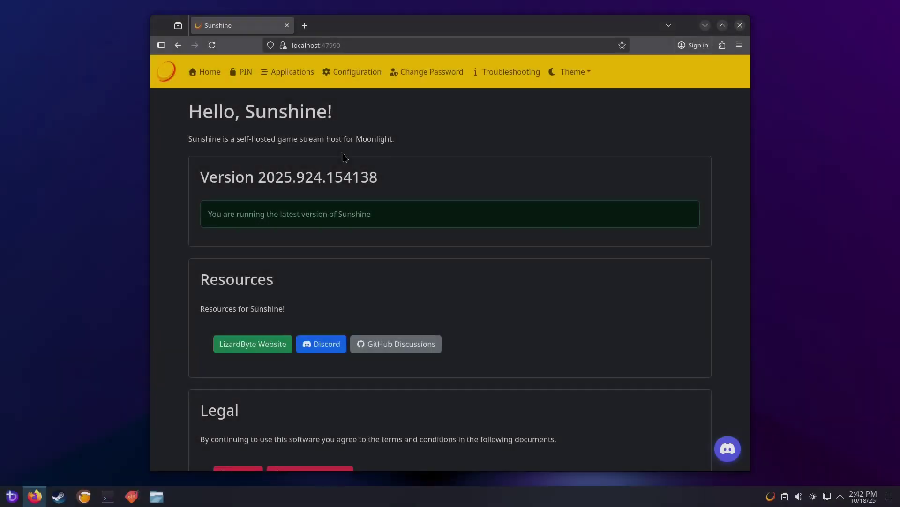
click(242, 74)
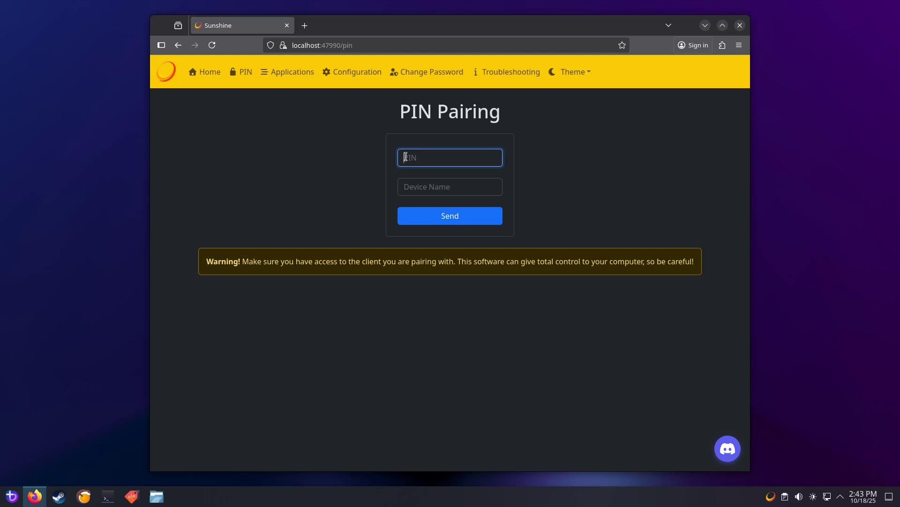
text(3235)
click(462, 185)
text(a)
click(465, 213)
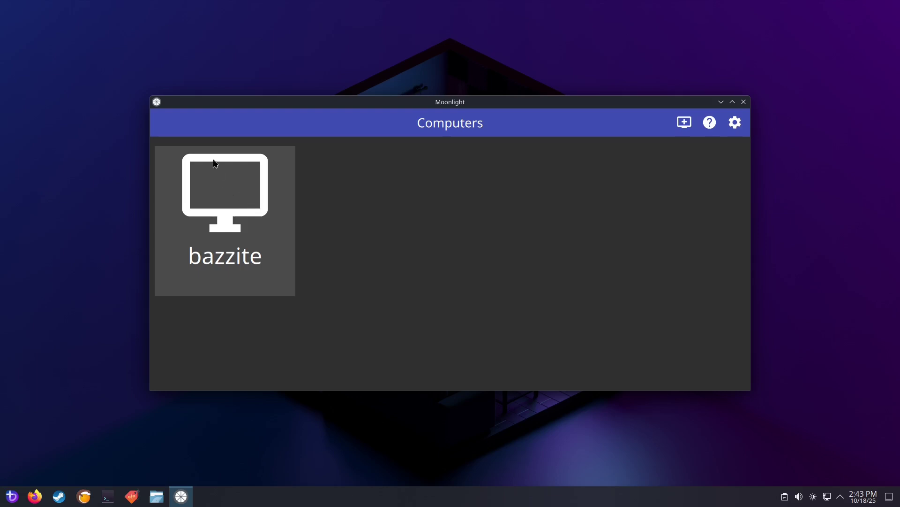
- Open the paired bazzite computer in Moonlight and start streaming its Desktop
click(223, 199)
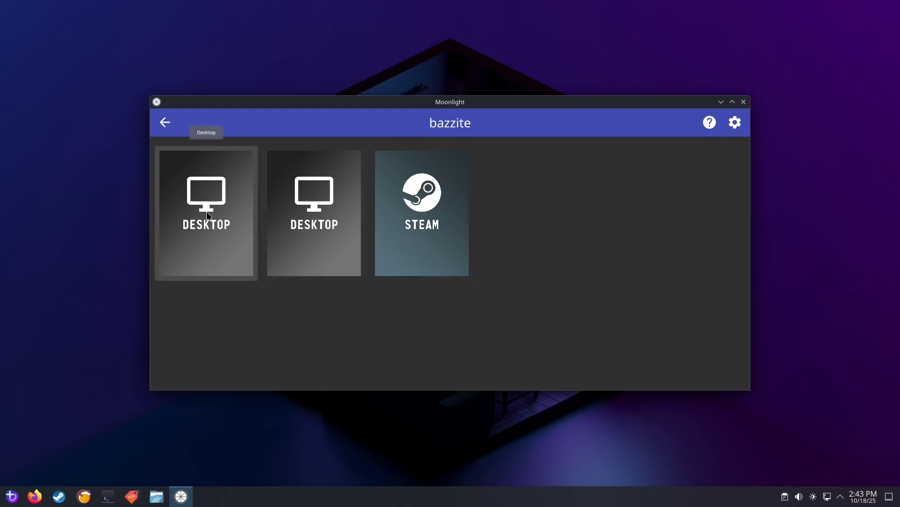
click(221, 244)
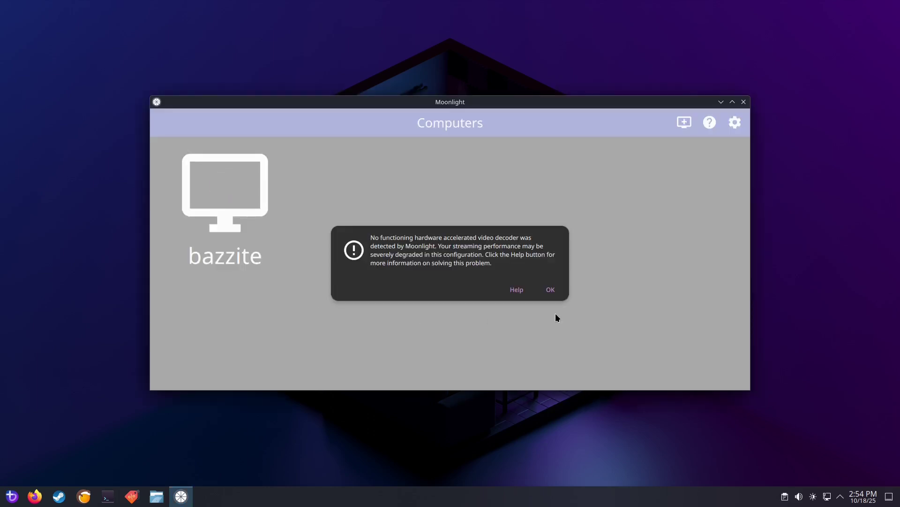
- Dismiss Moonlight's decoder warning and choose a streaming resolution in its basic settings
click(551, 289)
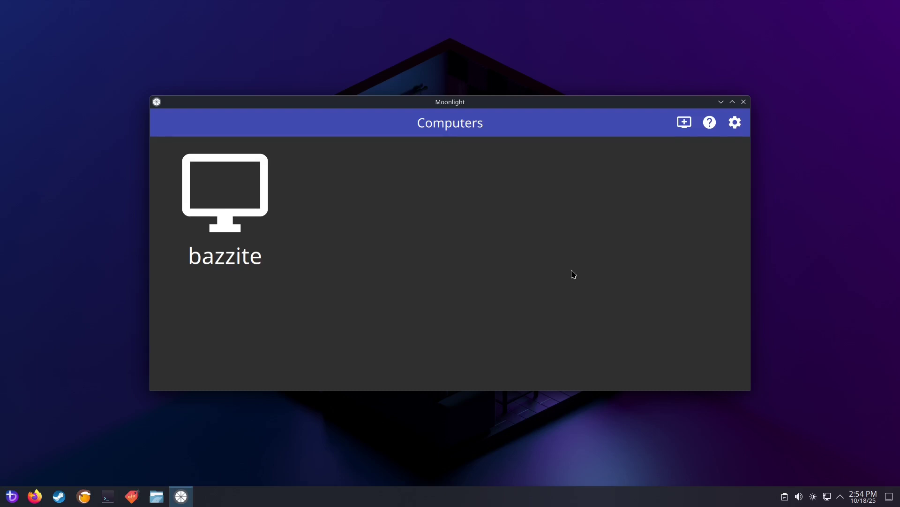
click(737, 122)
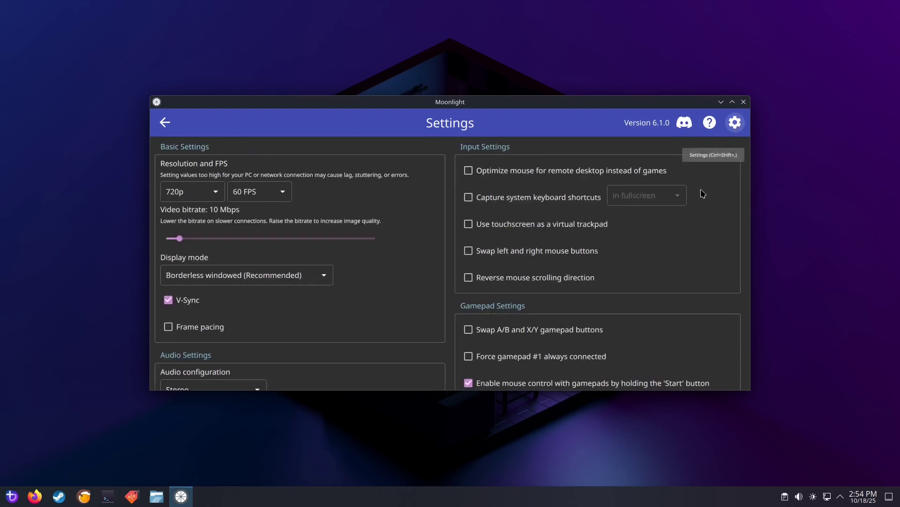
click(207, 196)
click(201, 211)
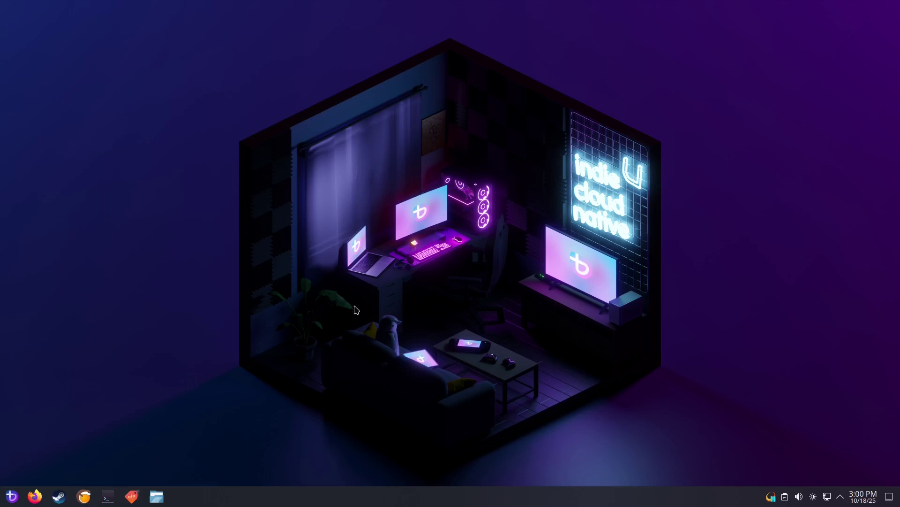
- Open System Settings, search for login and show the Login Screen (SDDM) page
click(12, 496)
text(system s)
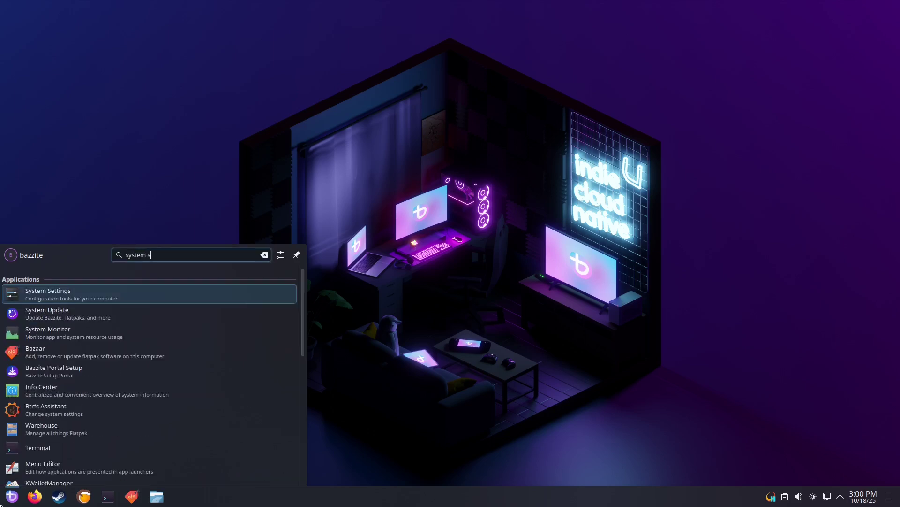
key(Return)
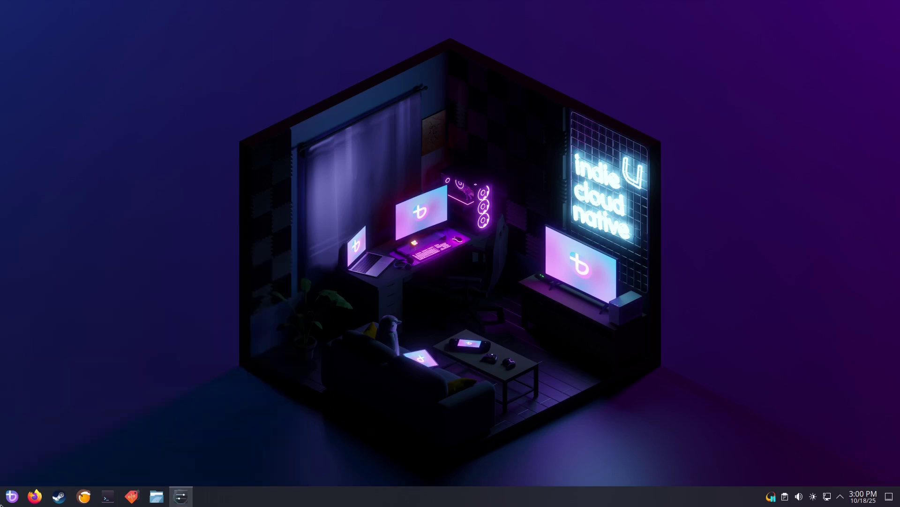
text(login)
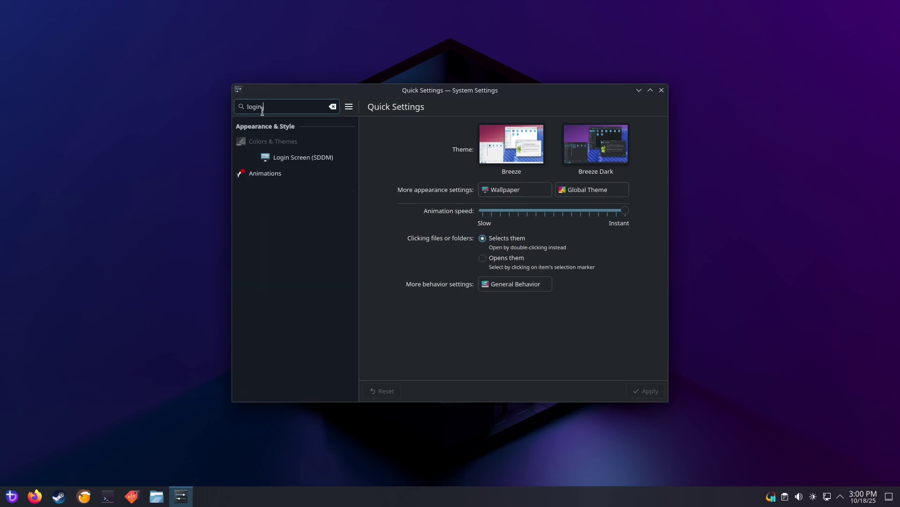
click(310, 158)
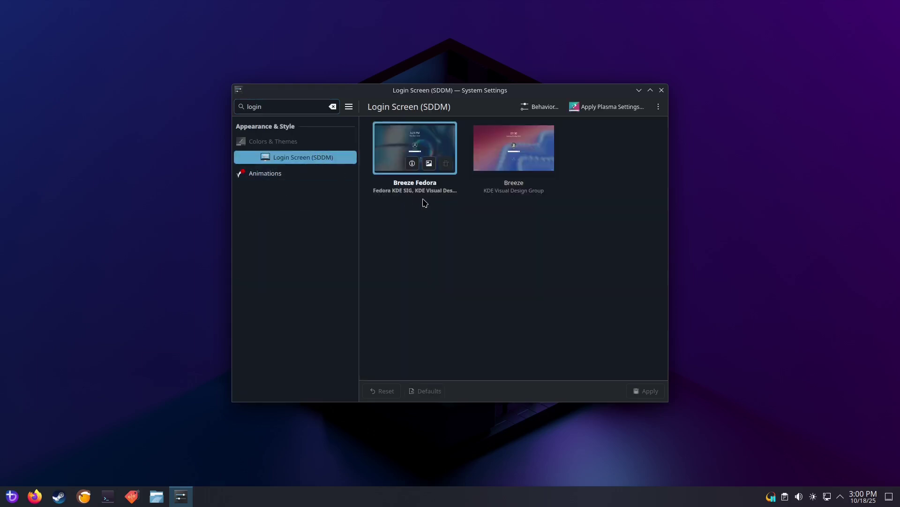
- Enable automatic login as user bazzite with the Plasma (Wayland) session, apply it, and enter the account password to authorize
click(542, 111)
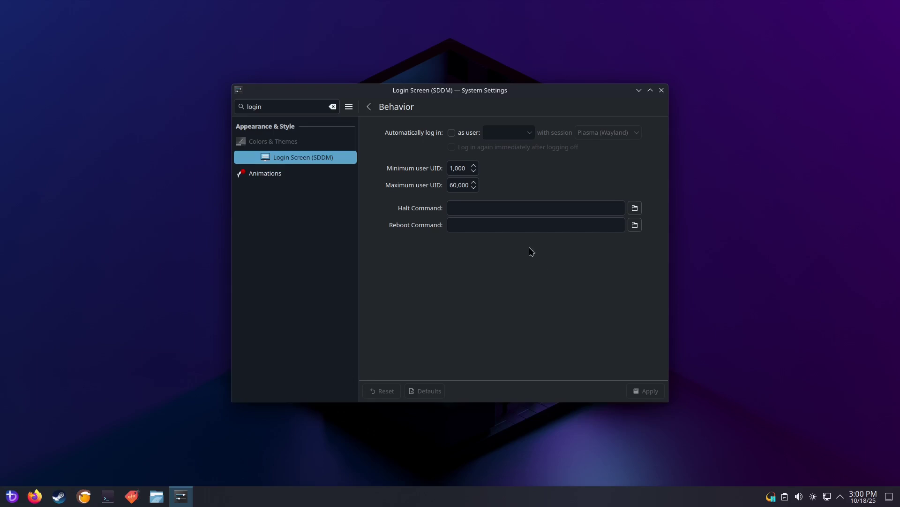
click(452, 133)
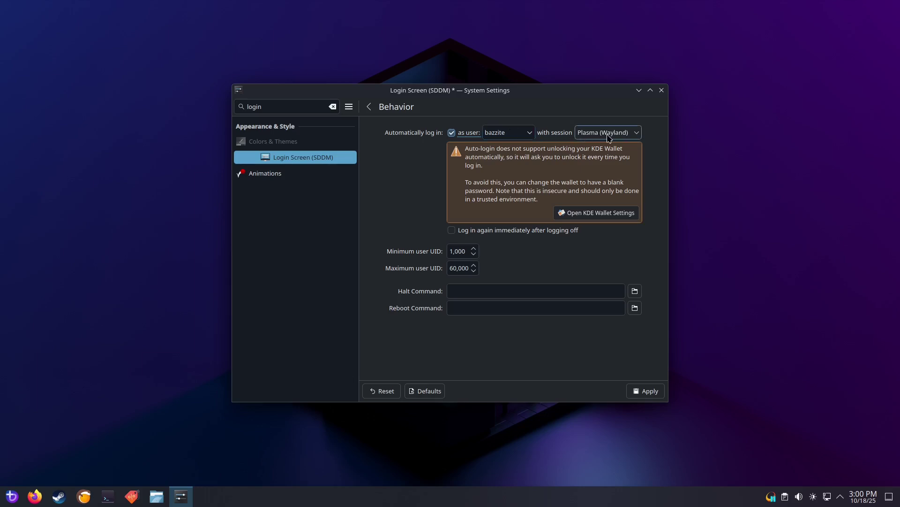
click(637, 397)
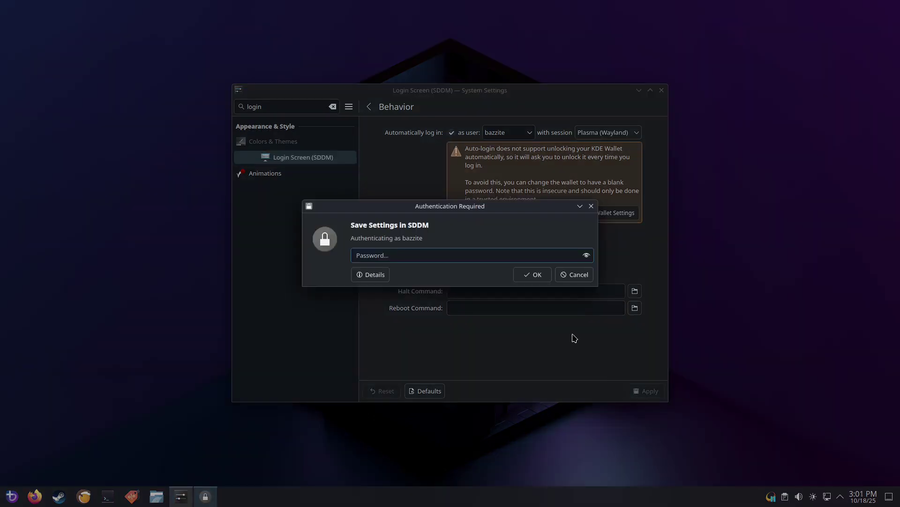
text(*******)
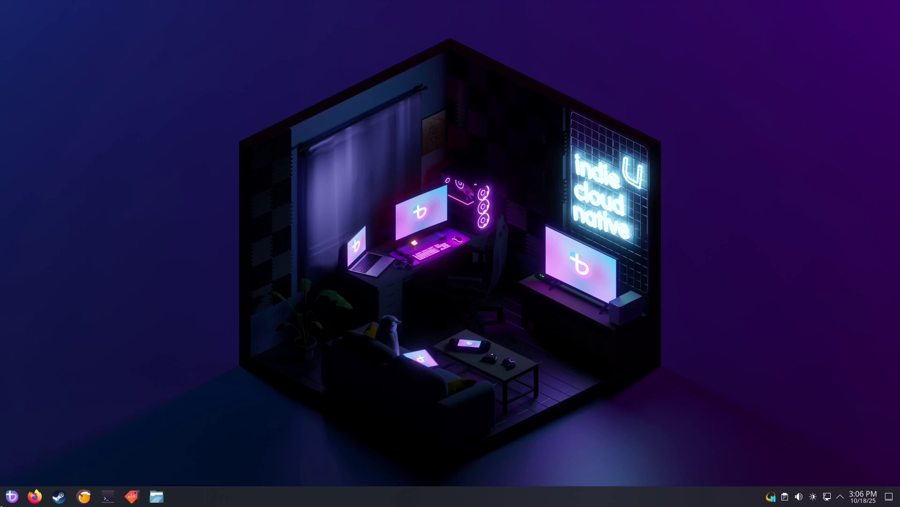
- Find the KDE Wallet settings, launch Wallet Manager from them and maximize its window
click(14, 494)
text(kde wallet)
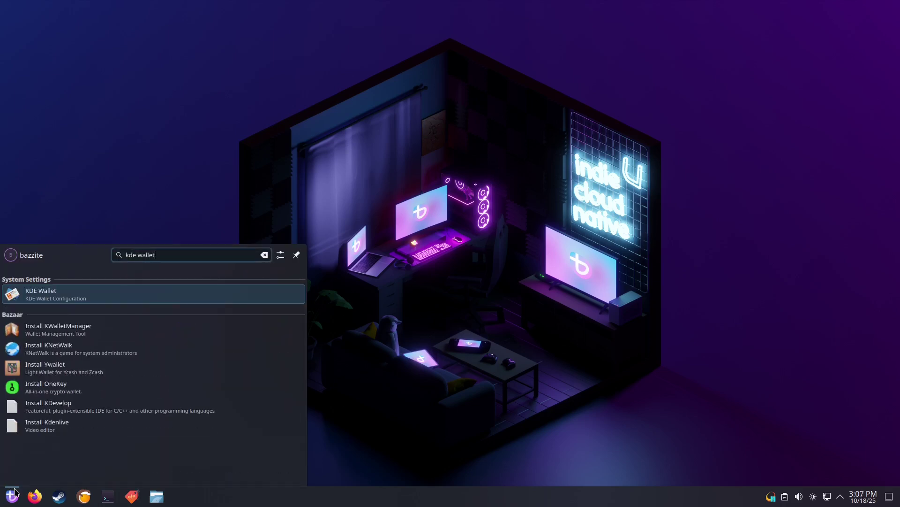
key(Return)
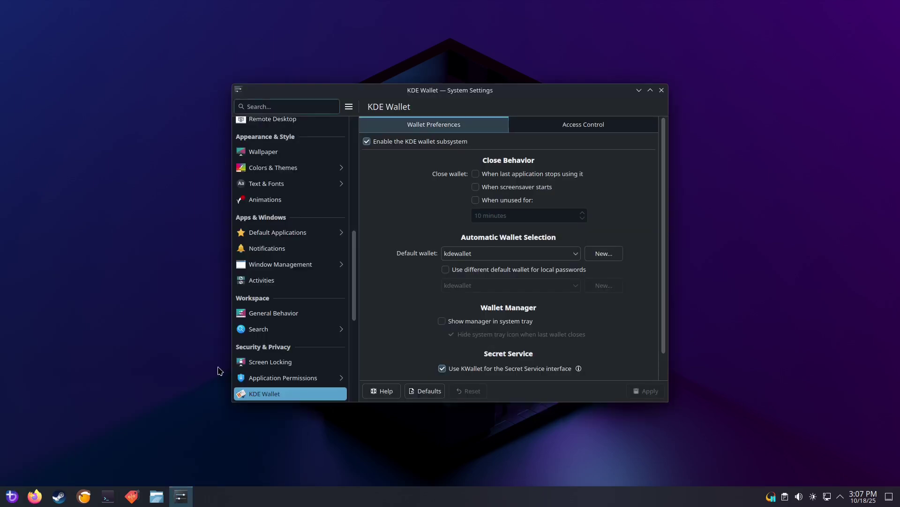
scroll(581, 296, down, 1)
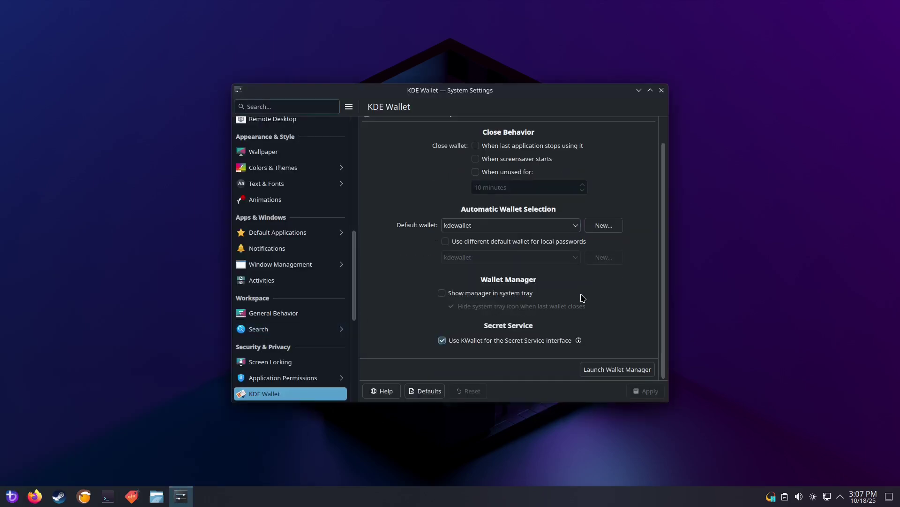
click(608, 371)
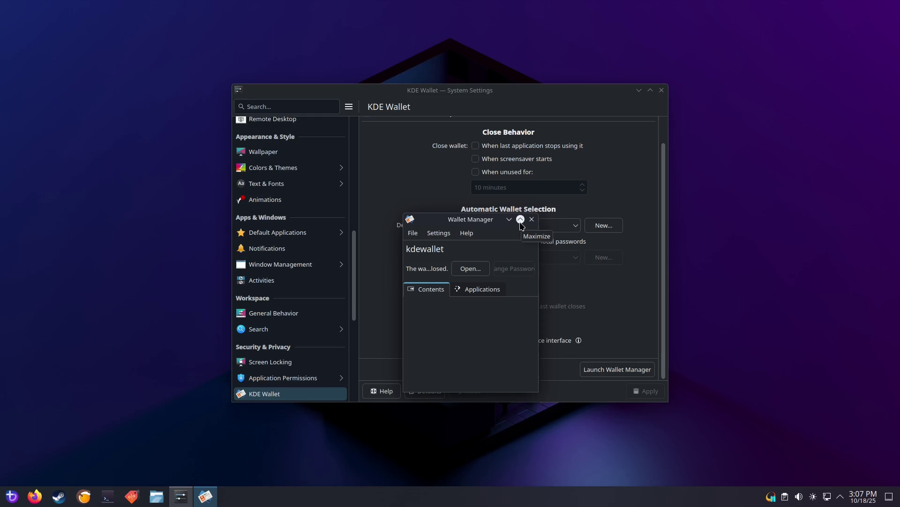
click(521, 220)
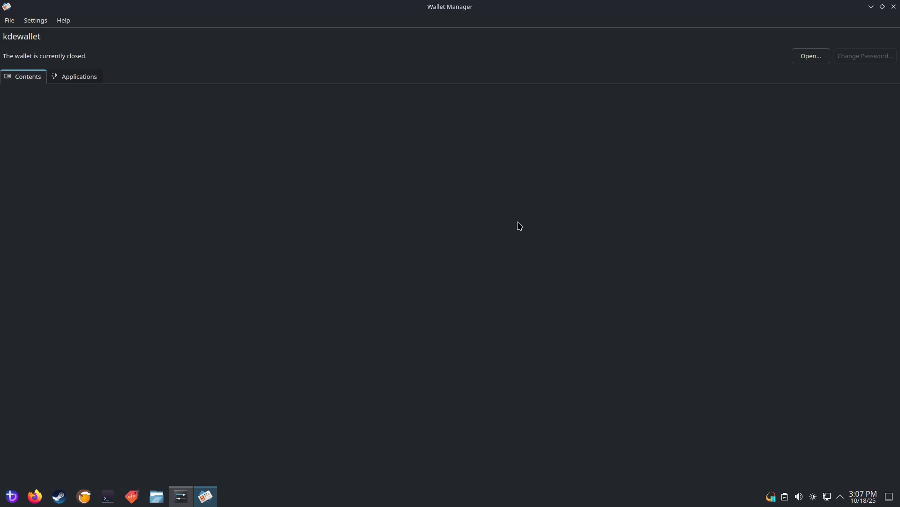
- Open the kdewallet wallet and change its password to a blank one, accepting the low password strength
click(808, 60)
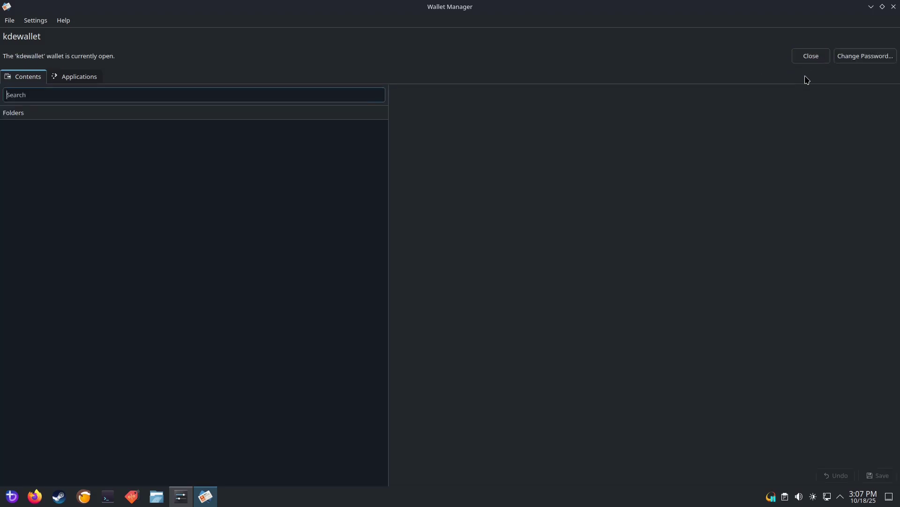
click(866, 60)
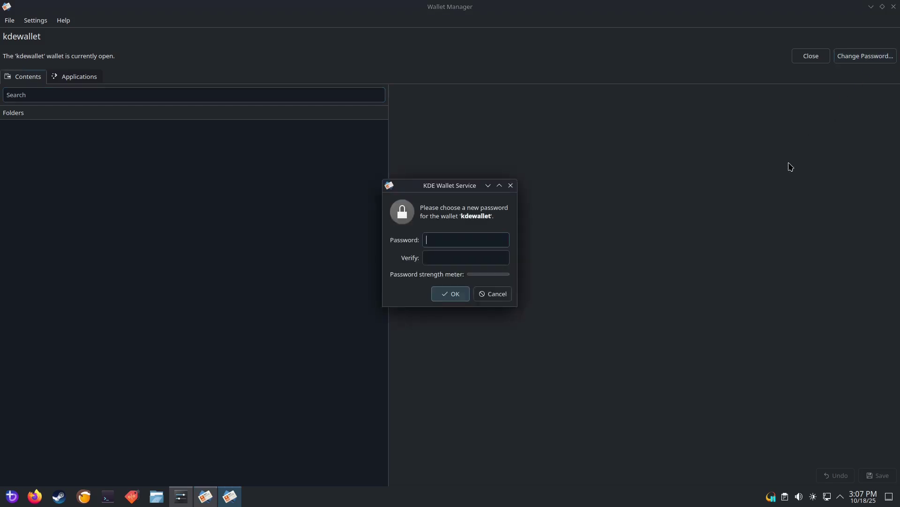
click(455, 296)
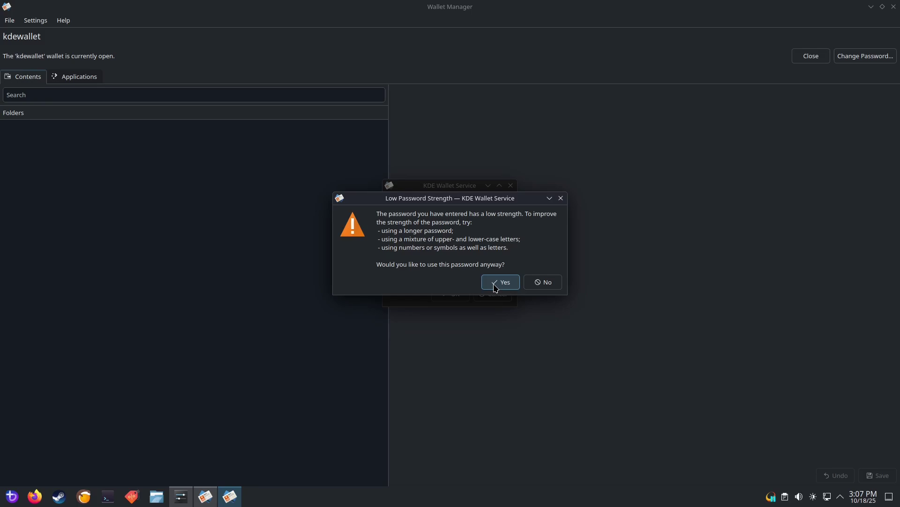
click(500, 281)
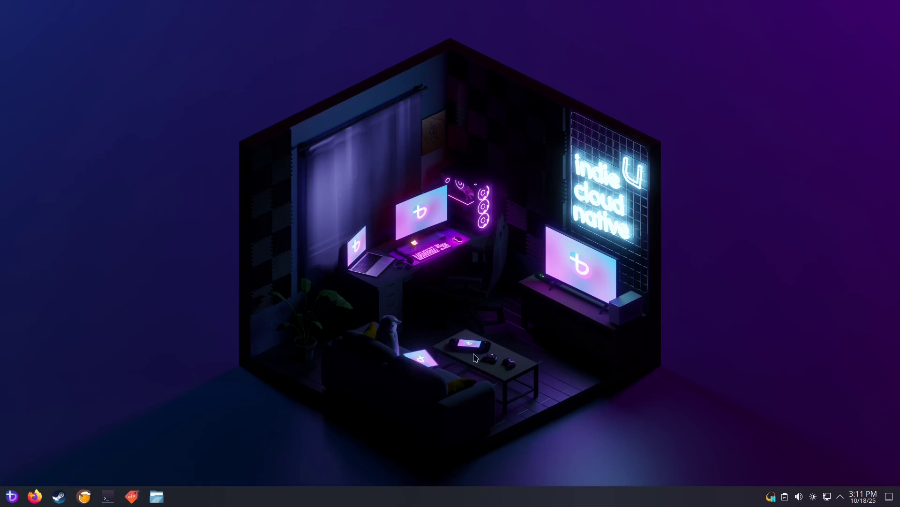
- Open the Screen Locking settings, set automatic screen locking to Never and apply the change
click(13, 497)
text(screen lock)
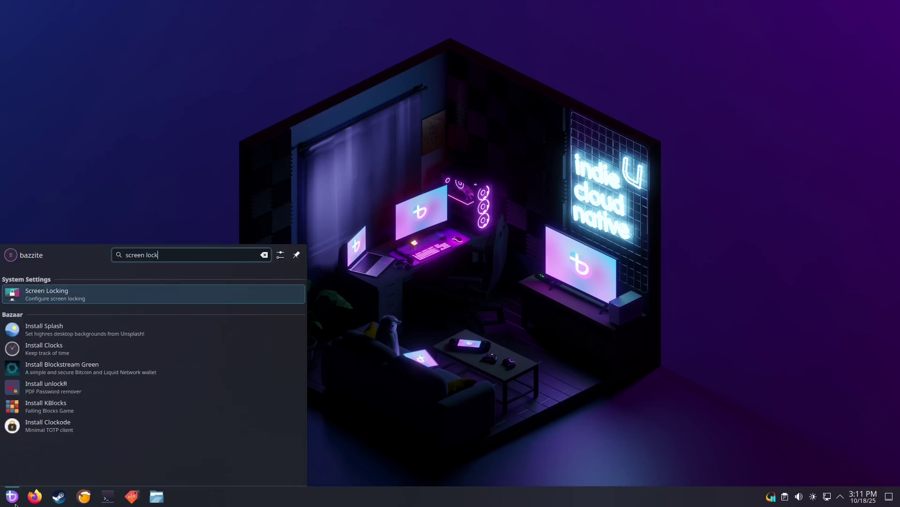
key(Return)
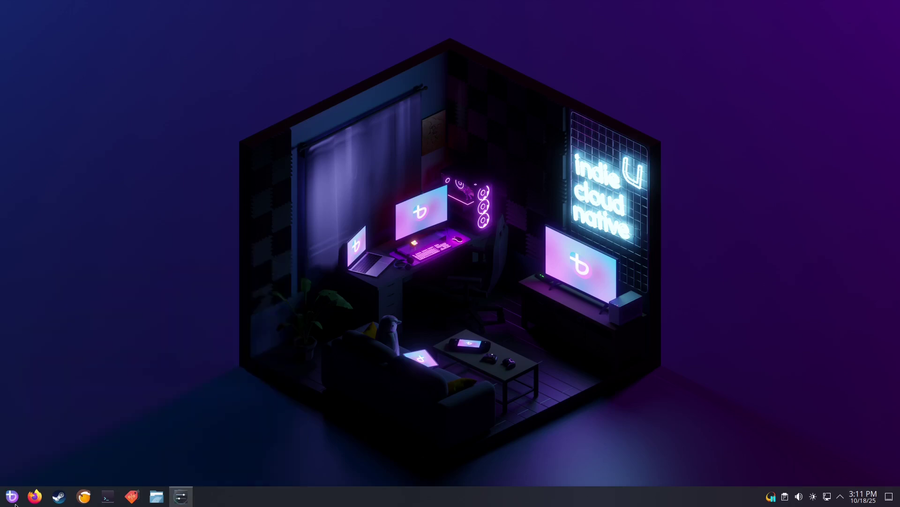
click(530, 126)
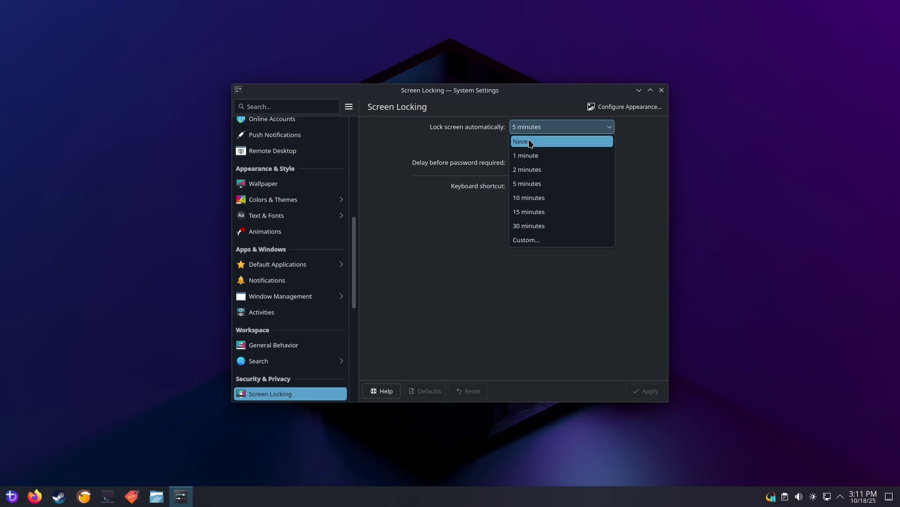
click(531, 142)
click(641, 394)
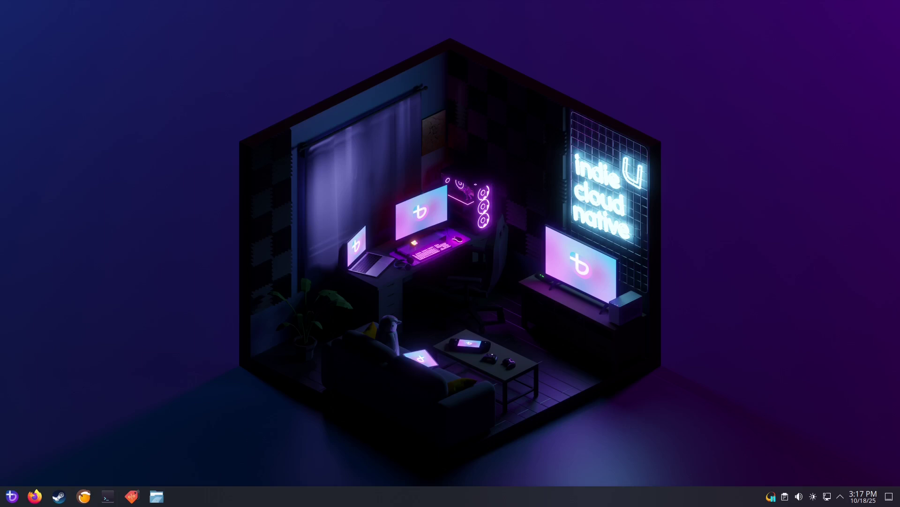
- Show the hidden system tray items and open Power Management
click(841, 497)
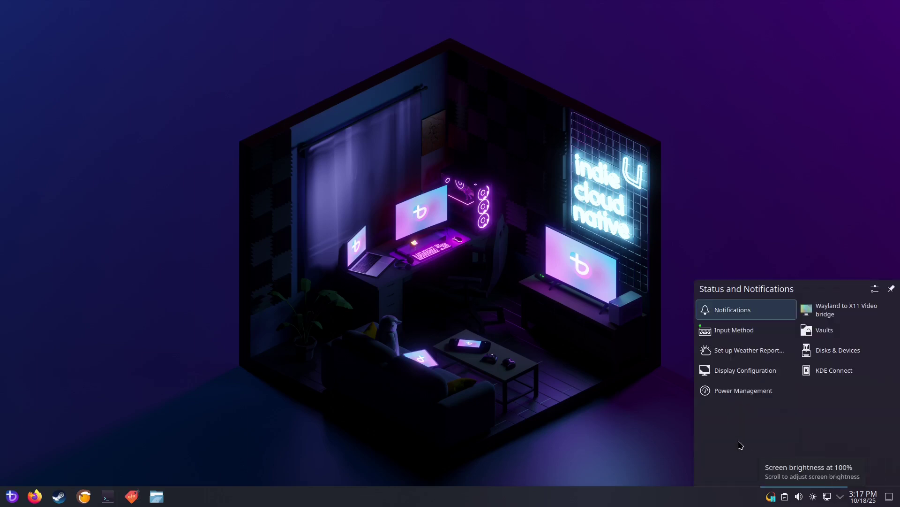
click(716, 397)
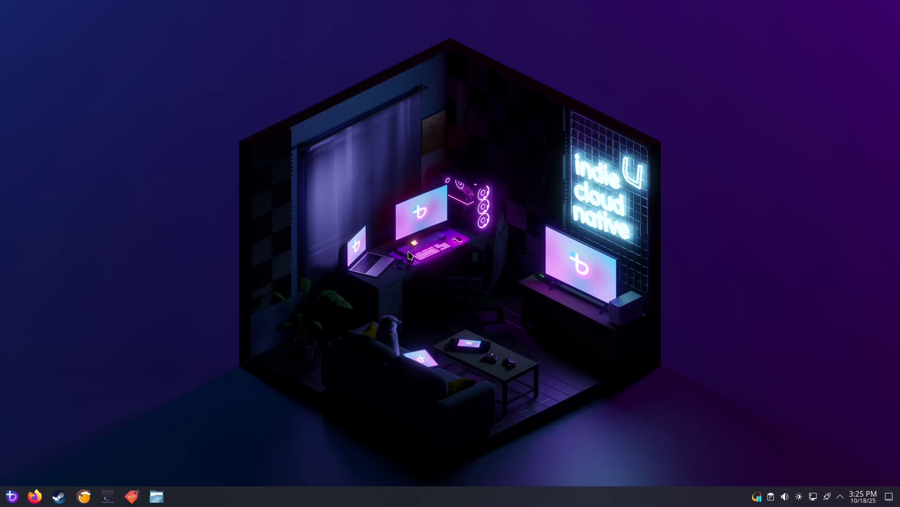
- Open Kate and write a [connection] line followed by wifi.powersave = 2 in the new document
click(12, 496)
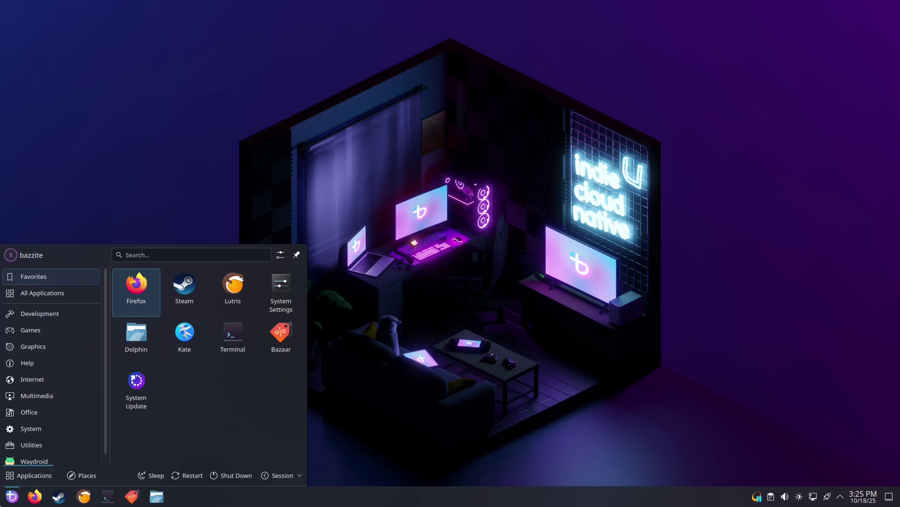
text(kate)
key(Return)
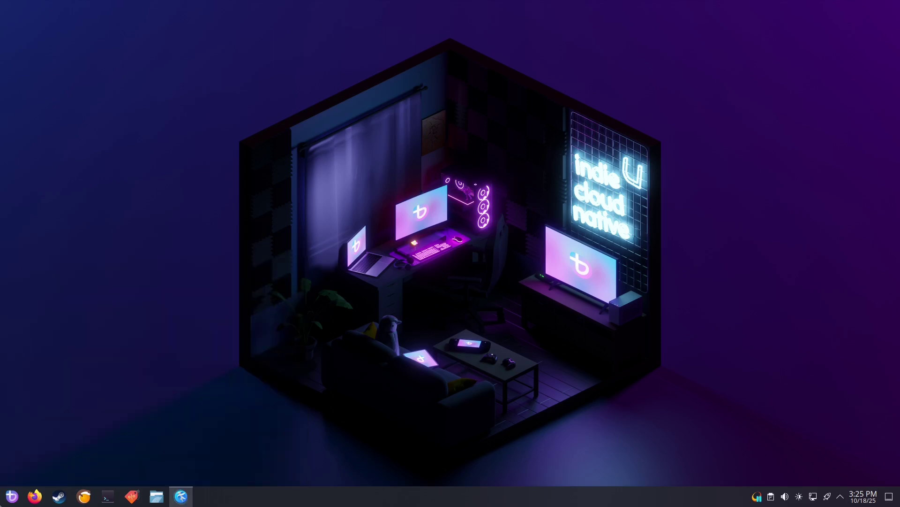
click(431, 331)
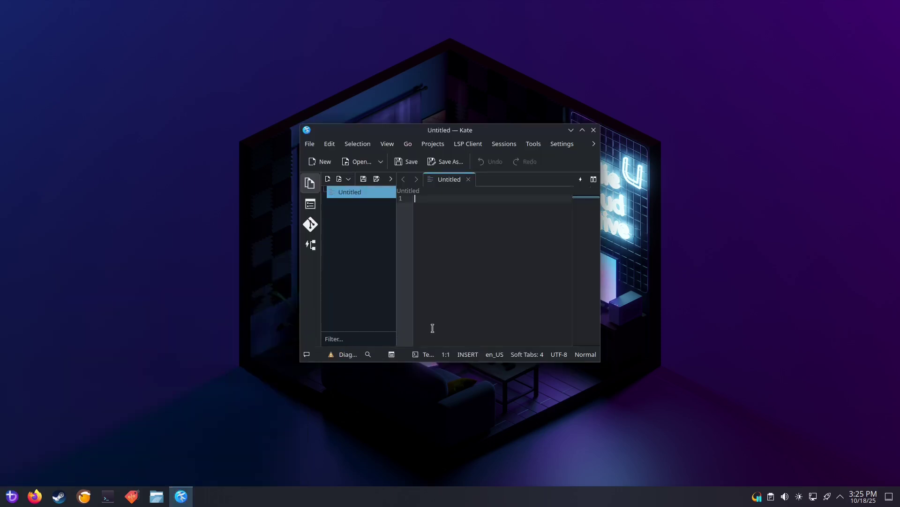
text([connection] wifi.powersave = 2)
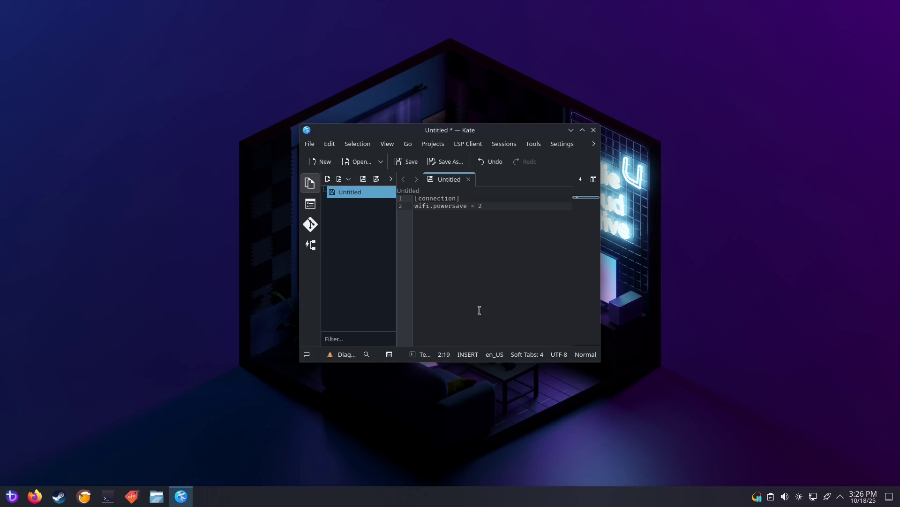
- Start saving the document and set the destination folder to /etc/NetworkManager/conf.d/
key(ctrl+s)
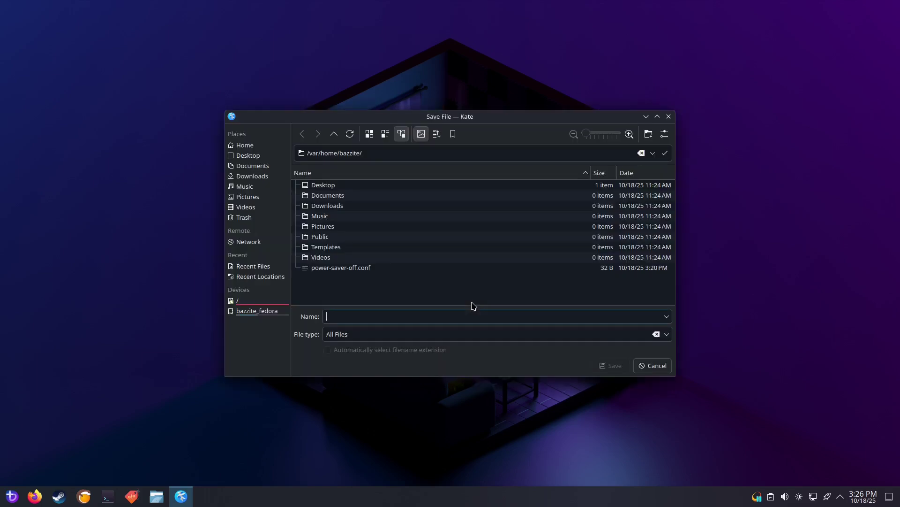
click(367, 154)
text(/etc/)
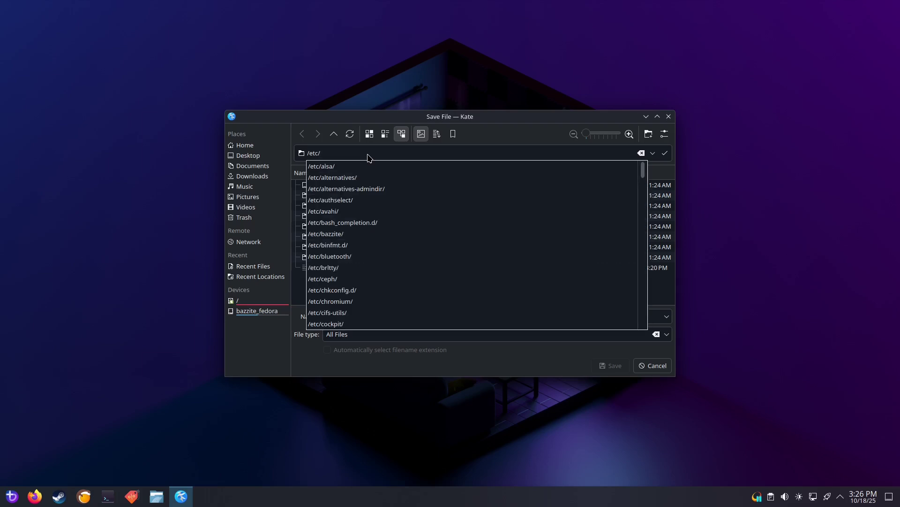
text(Ne)
key(Down)
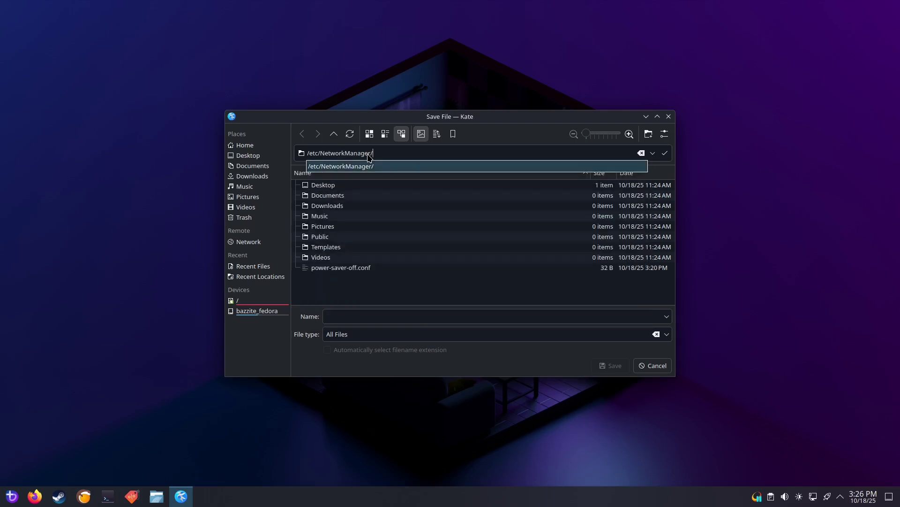
text(conf.d/)
click(386, 168)
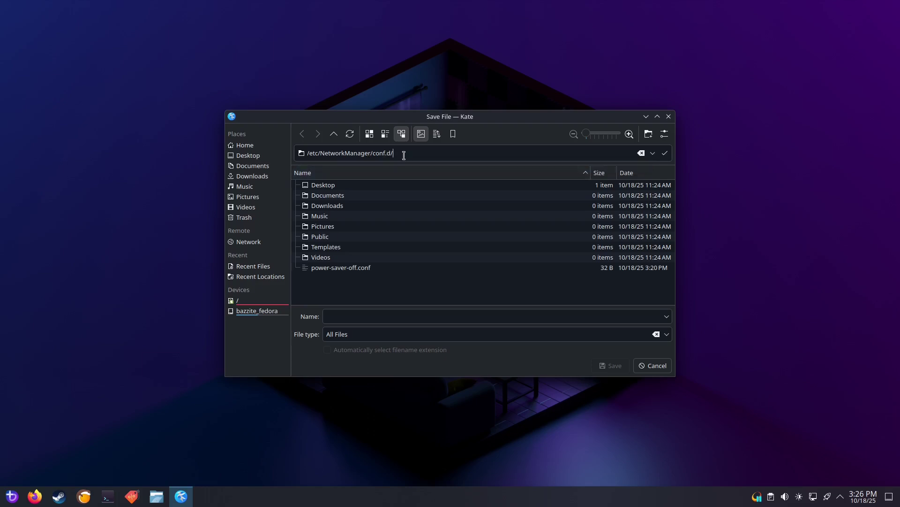
- Save the document as power-save-off.conf, entering the account password to grant root privileges
click(359, 316)
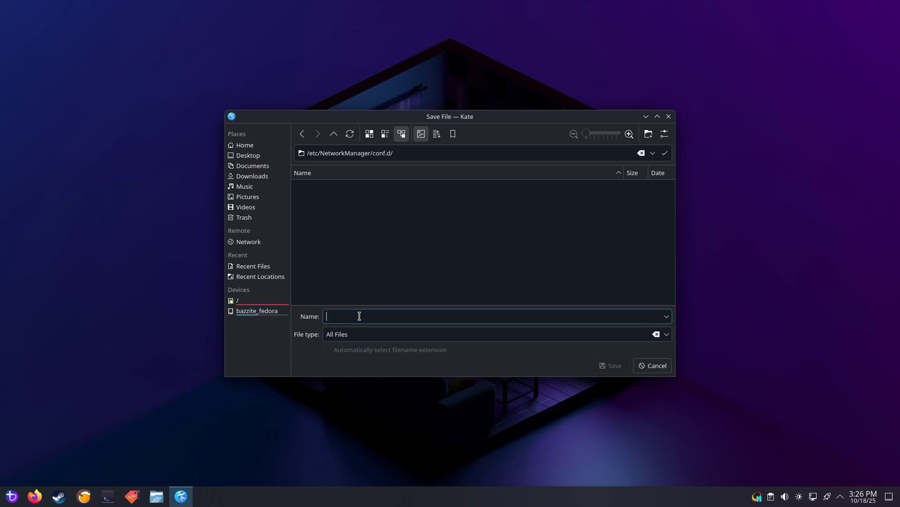
text(power-s)
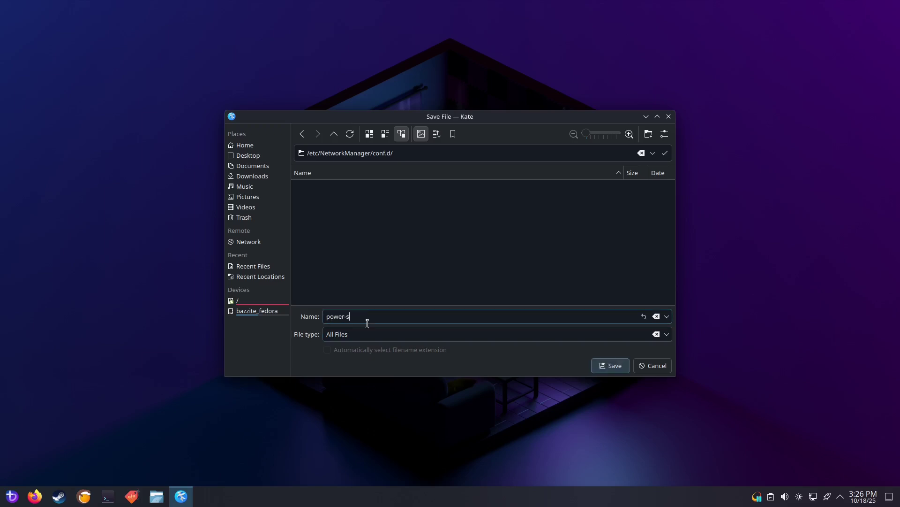
text(ave-off.conf)
click(606, 366)
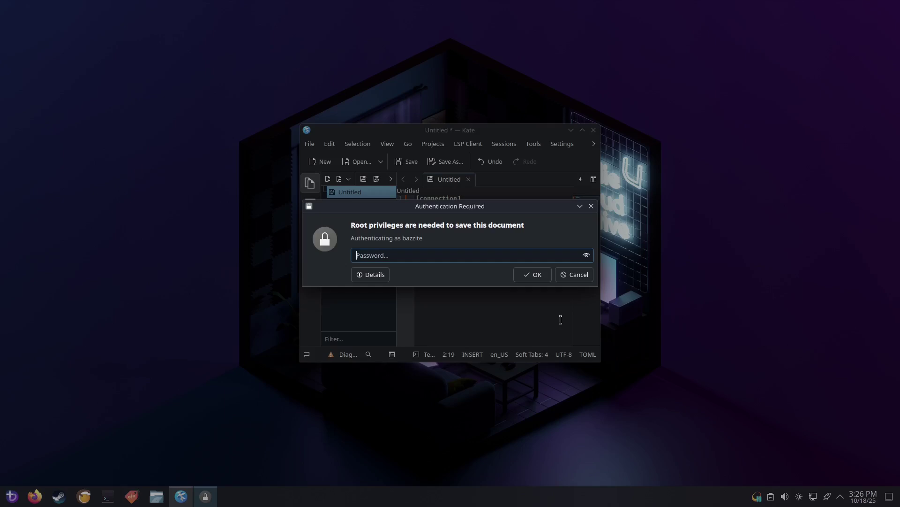
text(*******)
key(Return)
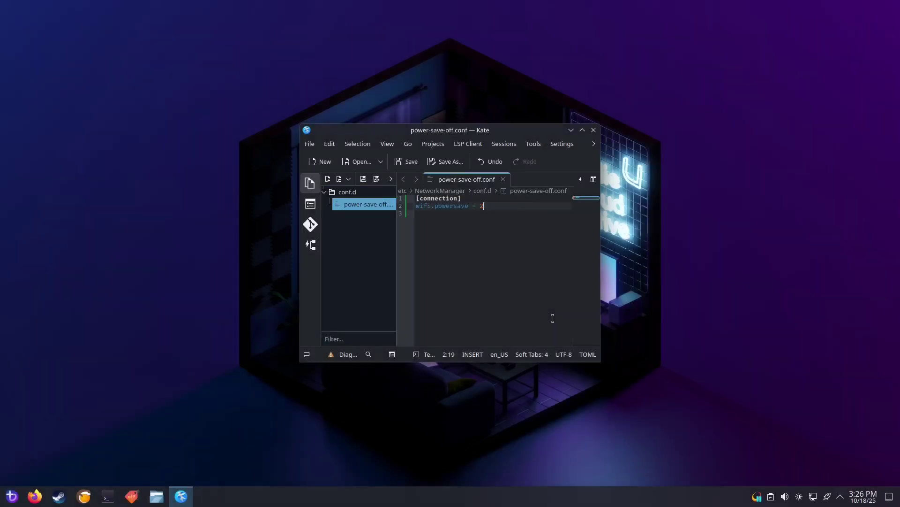